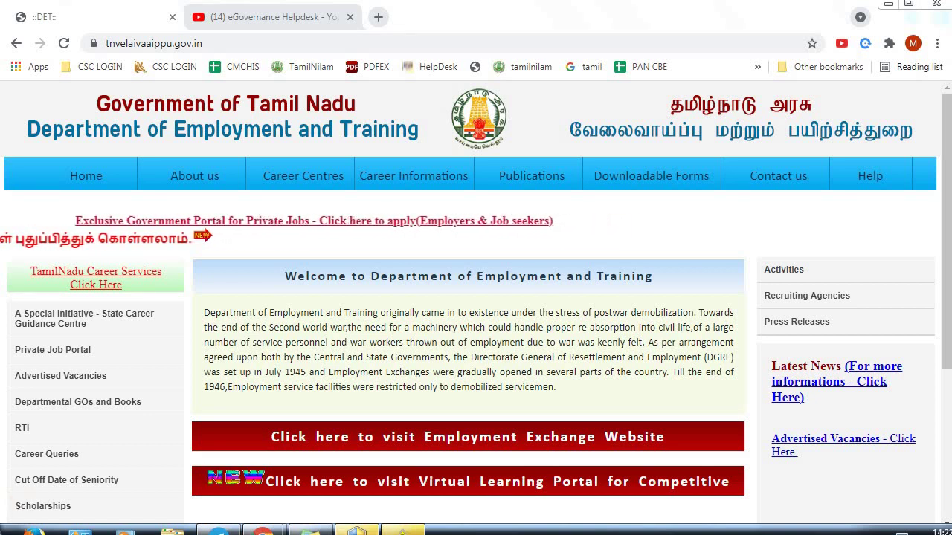
Step: Subscribe to the eGovernance Helpdesk channel on YouTube and set its notifications to All
click(212, 18)
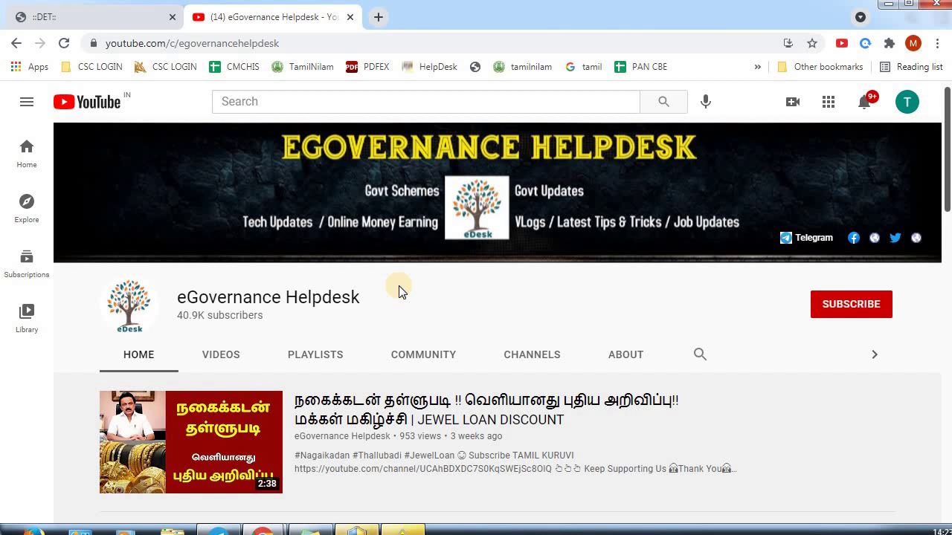
click(861, 304)
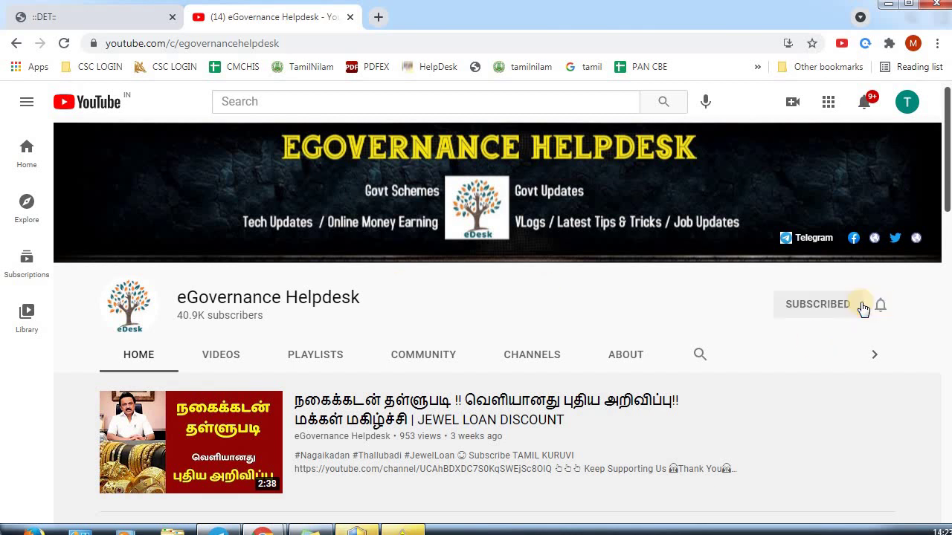
click(879, 304)
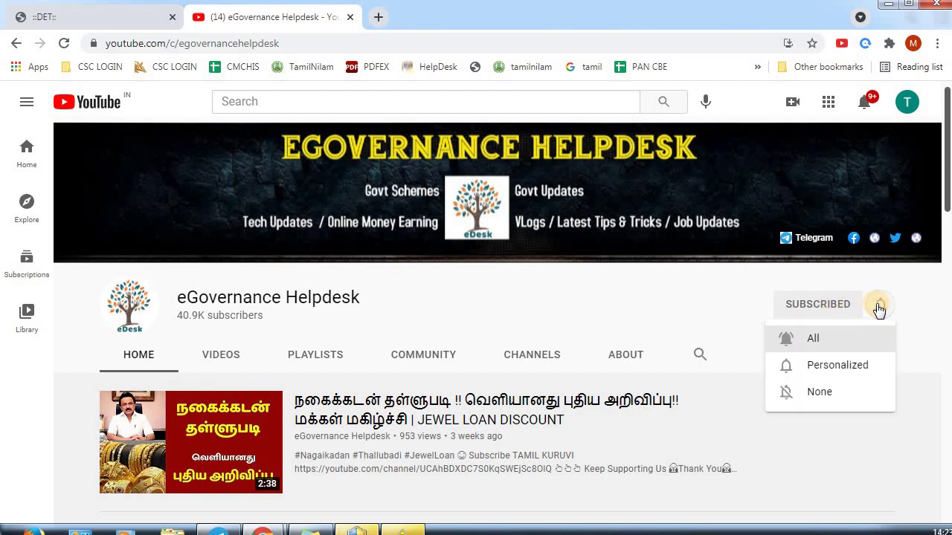
click(825, 342)
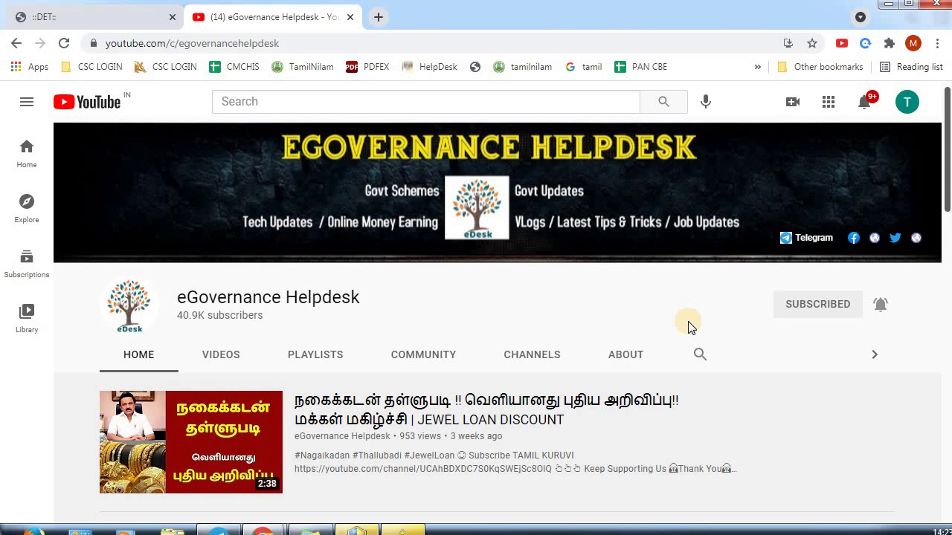
scroll(688, 321, down, 8)
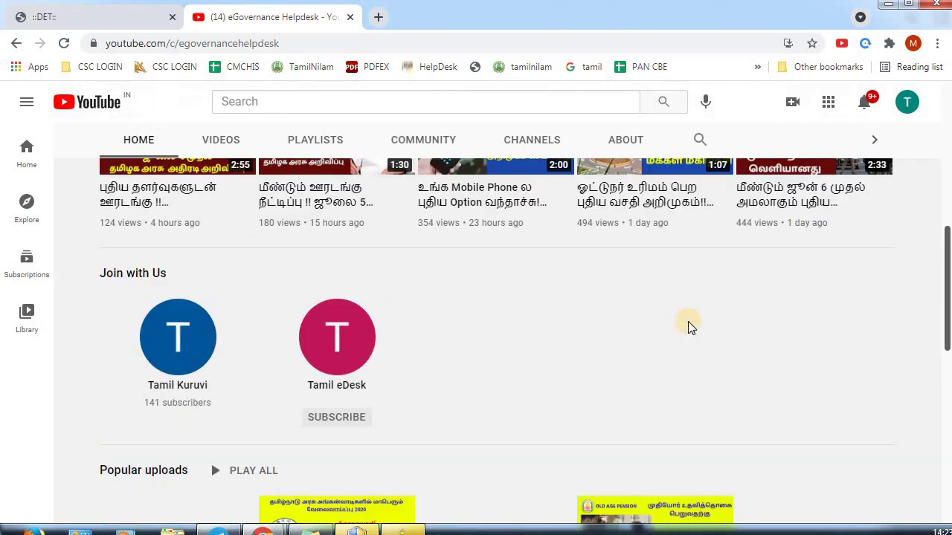
scroll(688, 322, down, 1)
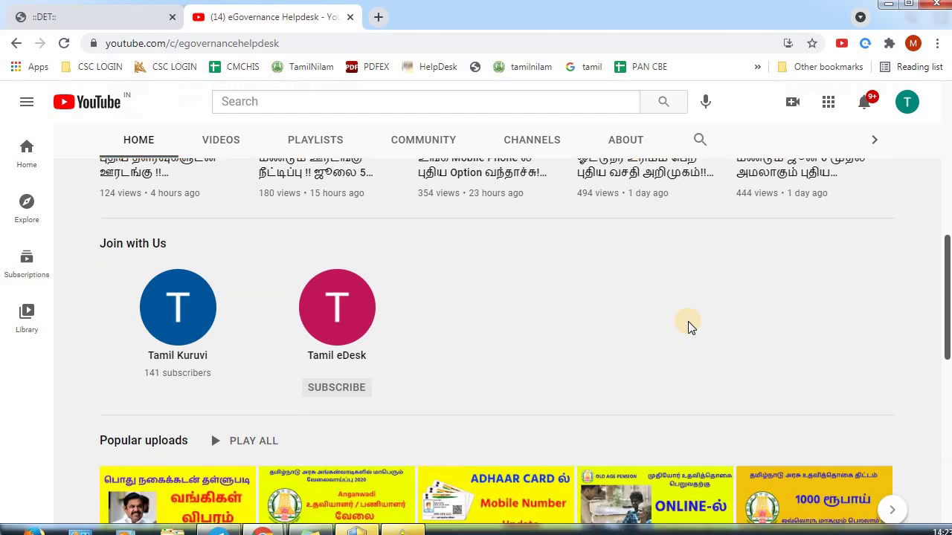
Step: Return to the Department of Employment and Training site and open the Employment Exchange Website
click(97, 16)
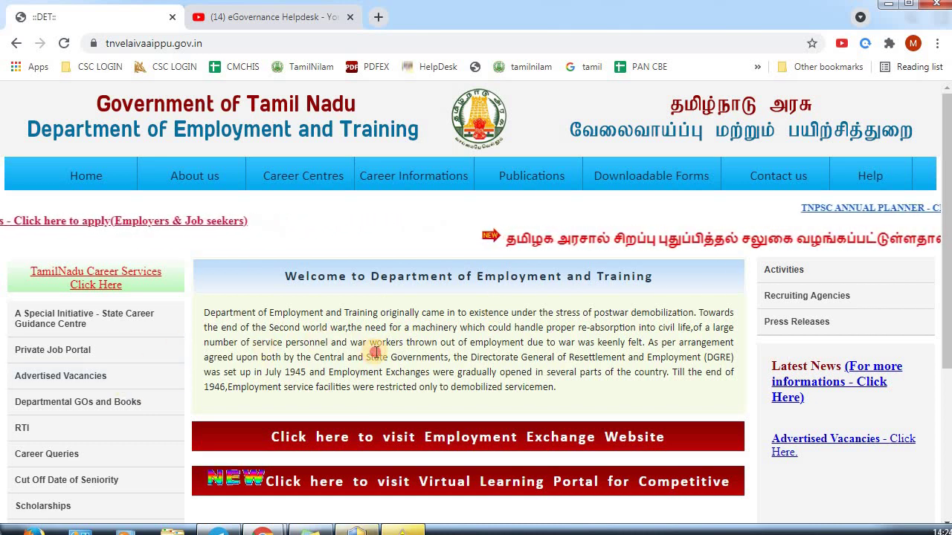
drag(265, 343, 376, 355)
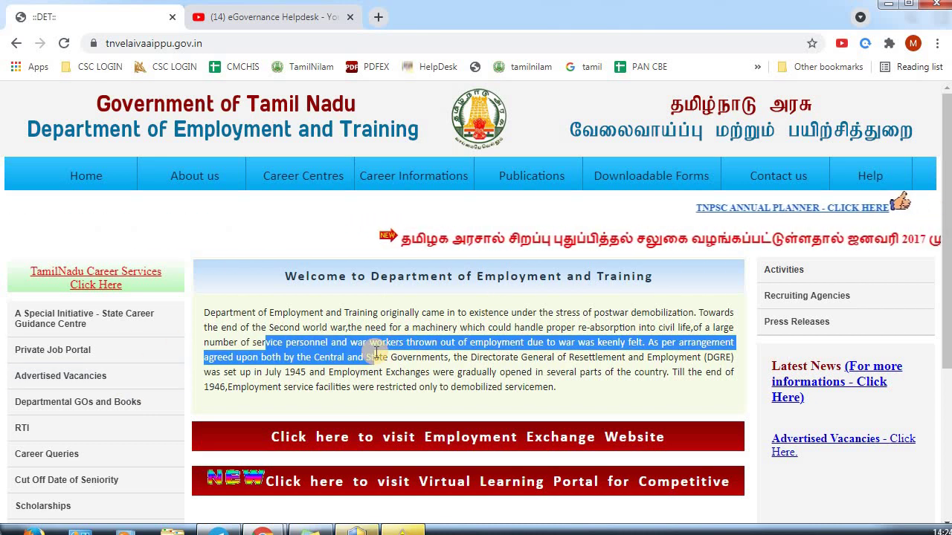
scroll(375, 351, down, 2)
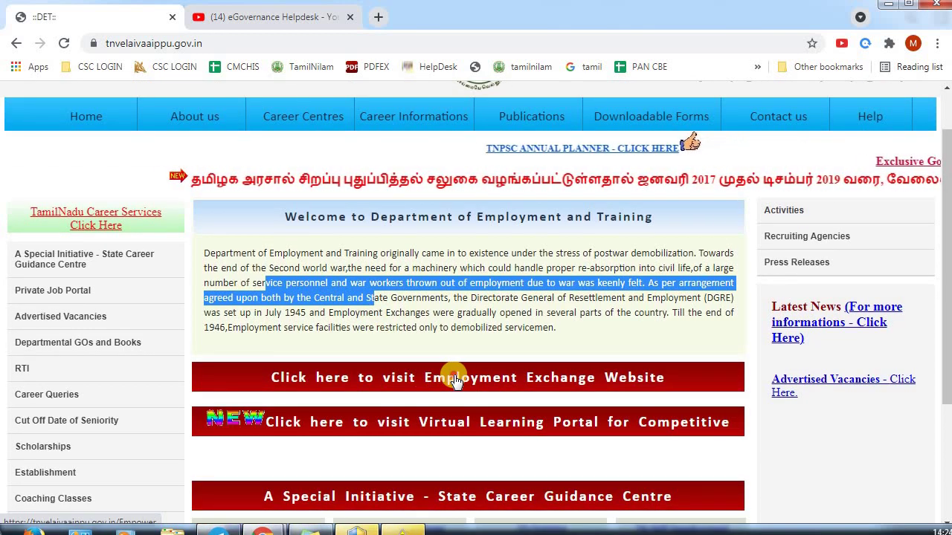
click(455, 378)
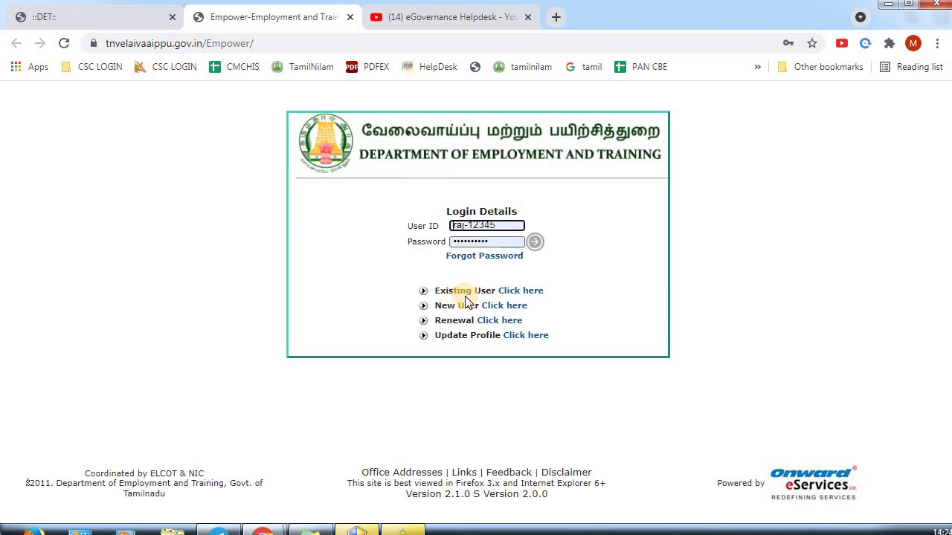
Step: View the Password Assistance form for a forgotten password and exit back to the login page
click(519, 291)
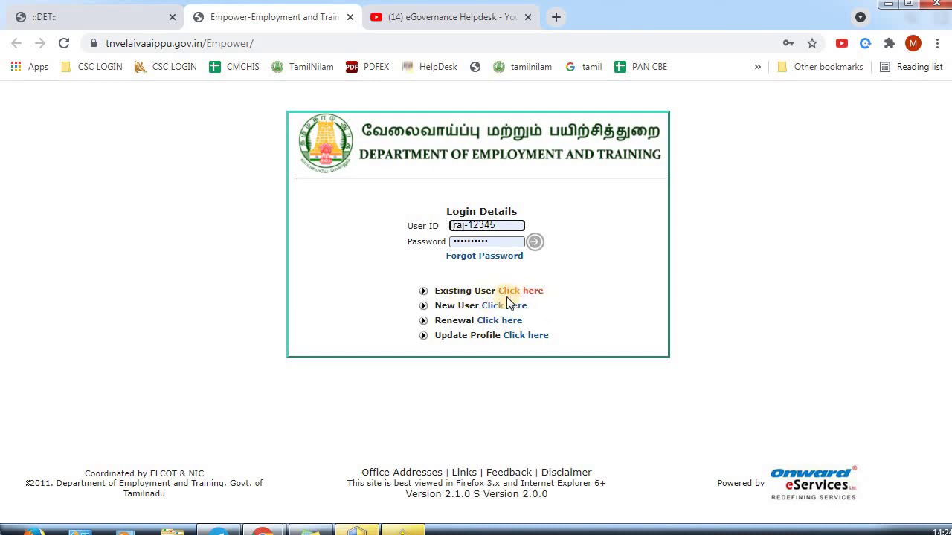
click(483, 258)
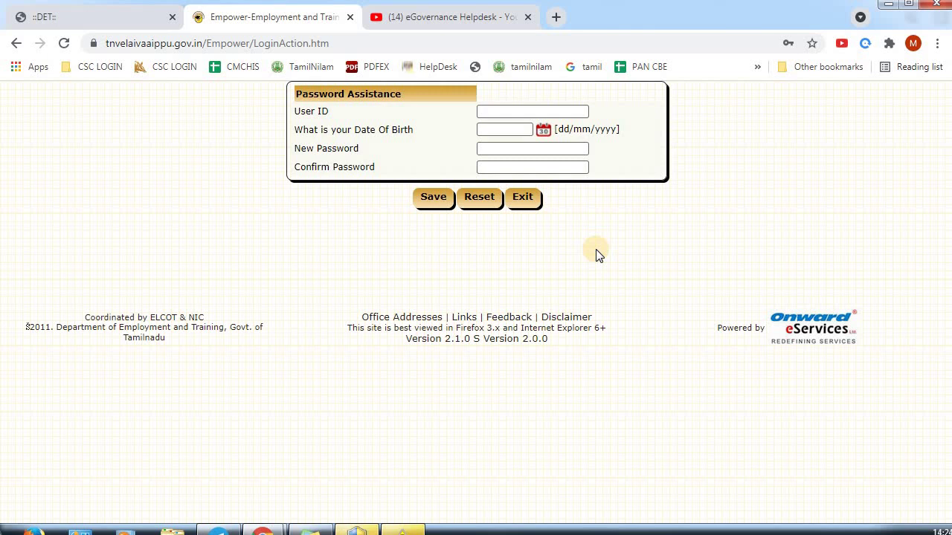
click(530, 198)
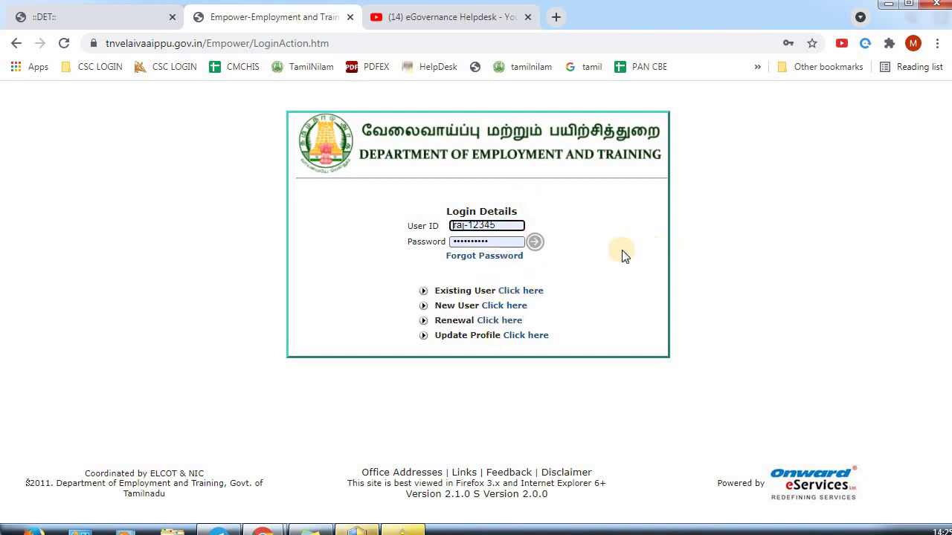
Step: Start a new user registration and agree to the terms and conditions
click(496, 312)
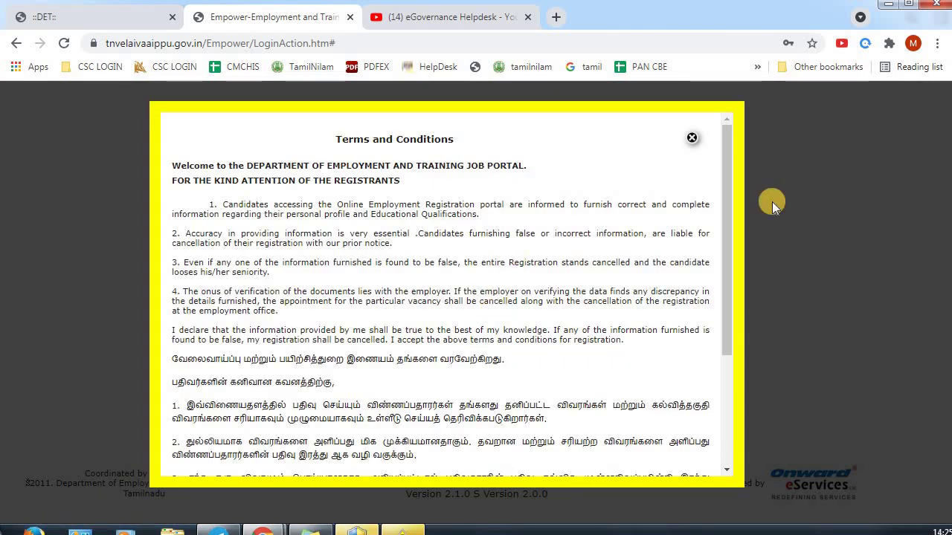
scroll(731, 405, down, 3)
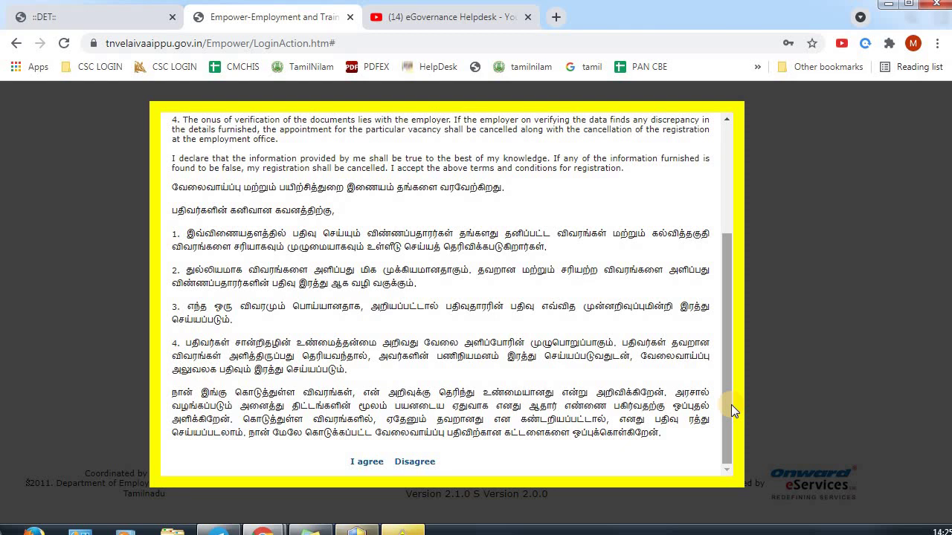
click(361, 463)
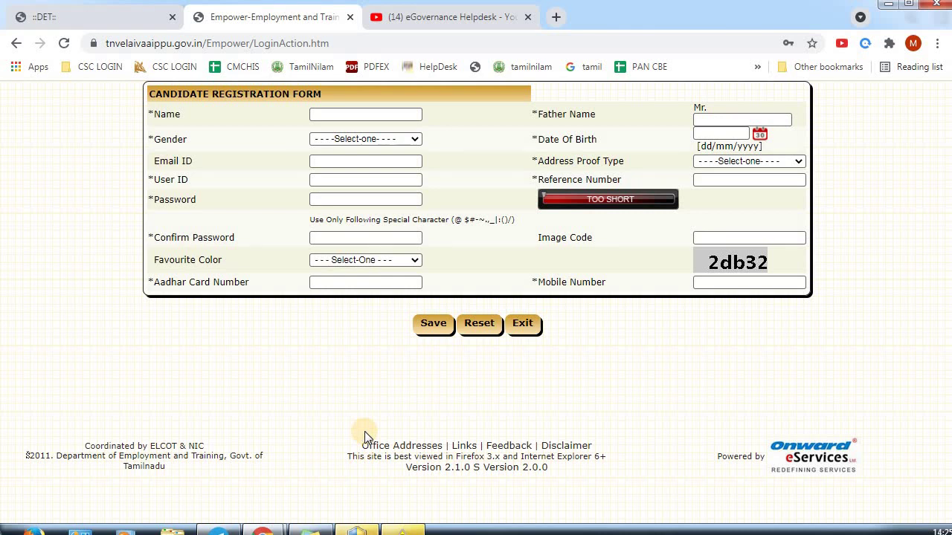
Step: In the candidate registration form, set Gender to Male and Address Proof Type to Aadhaar Number
click(383, 138)
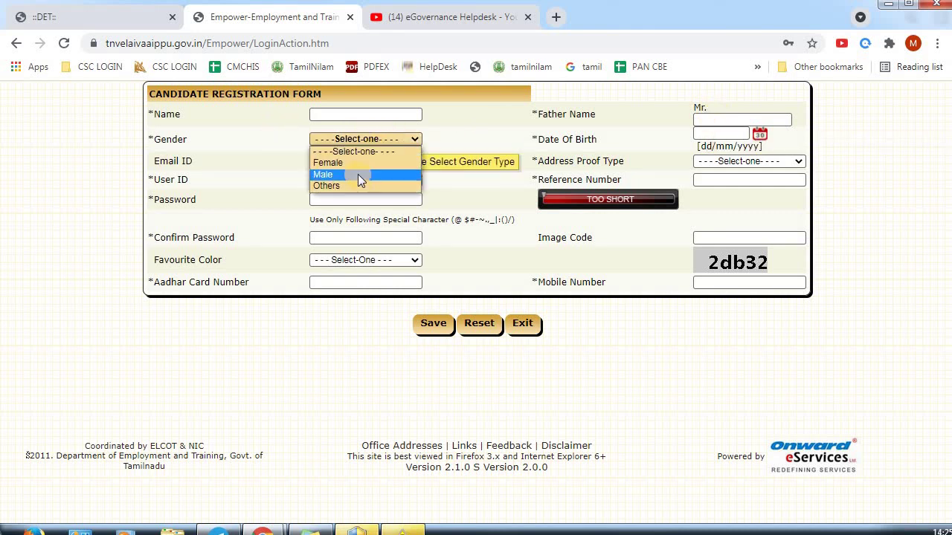
click(358, 174)
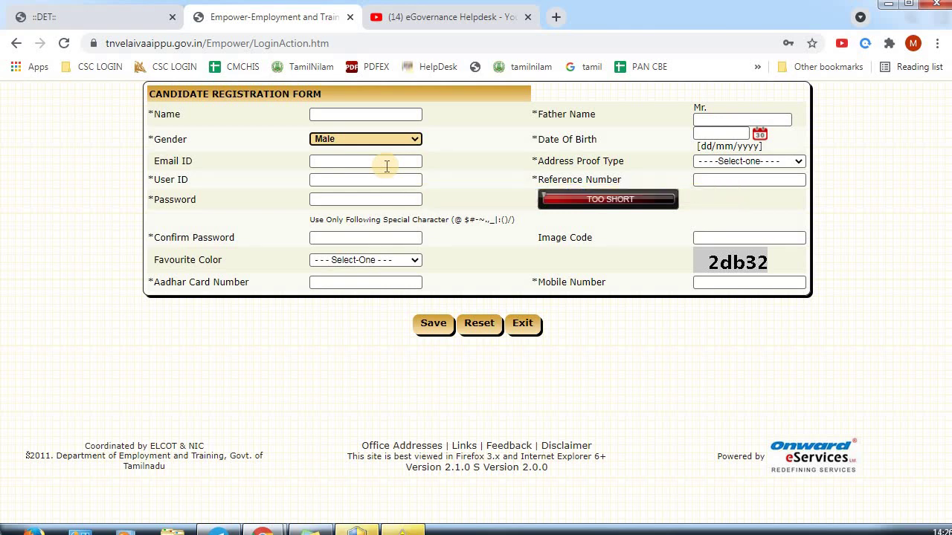
click(340, 185)
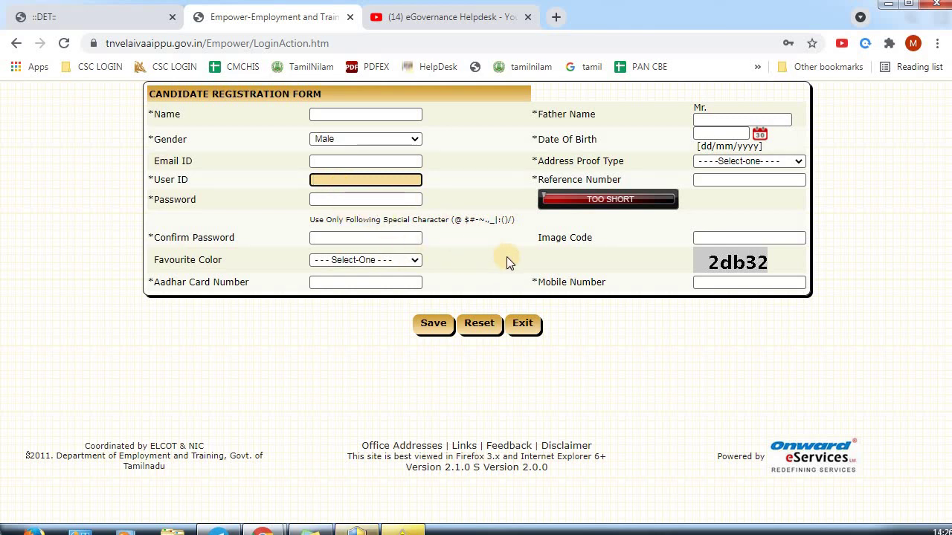
click(754, 162)
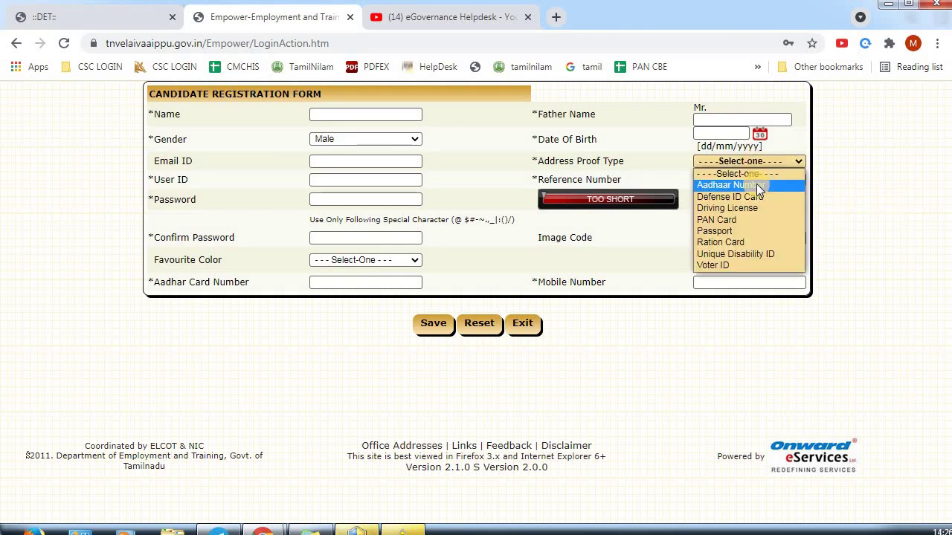
click(756, 185)
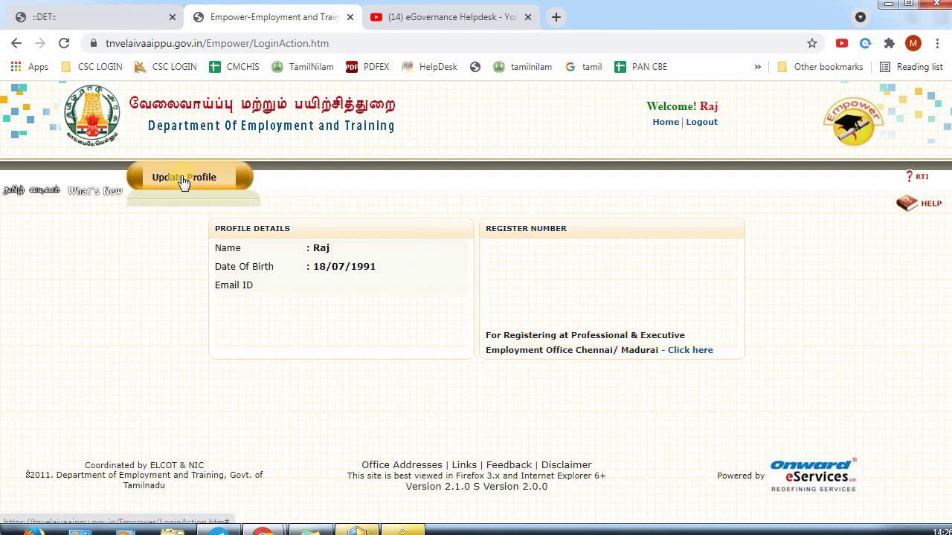
Step: Open the Candidate Renewal page from the profile update options
mouse_move(186, 183)
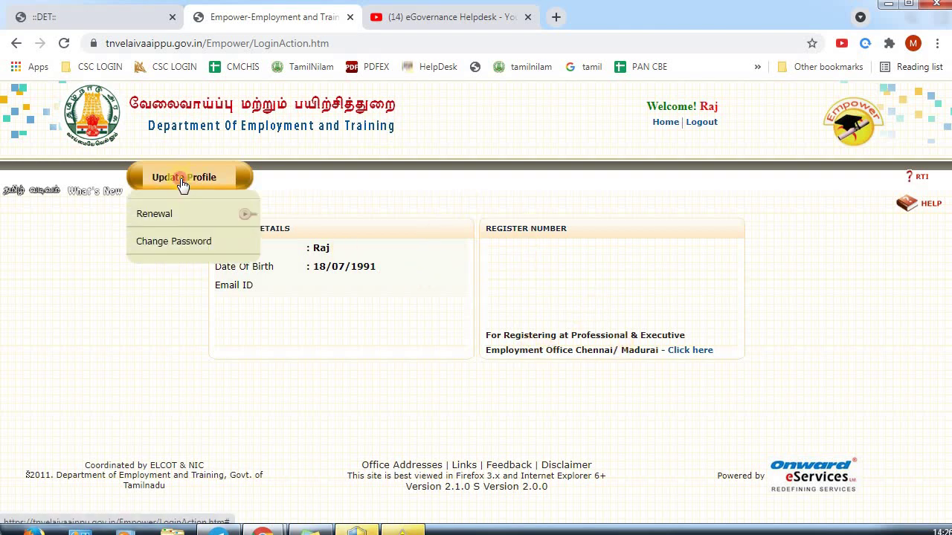
click(184, 184)
mouse_move(181, 221)
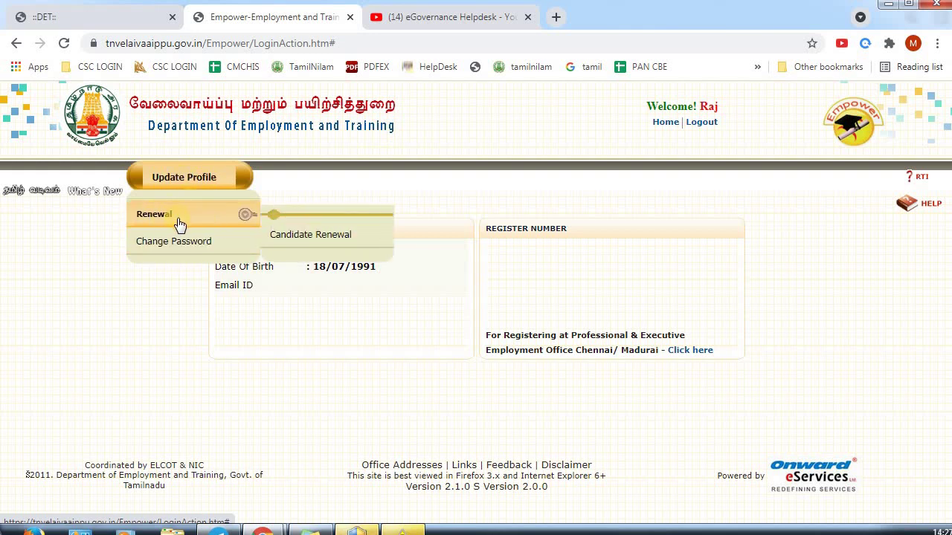
click(283, 242)
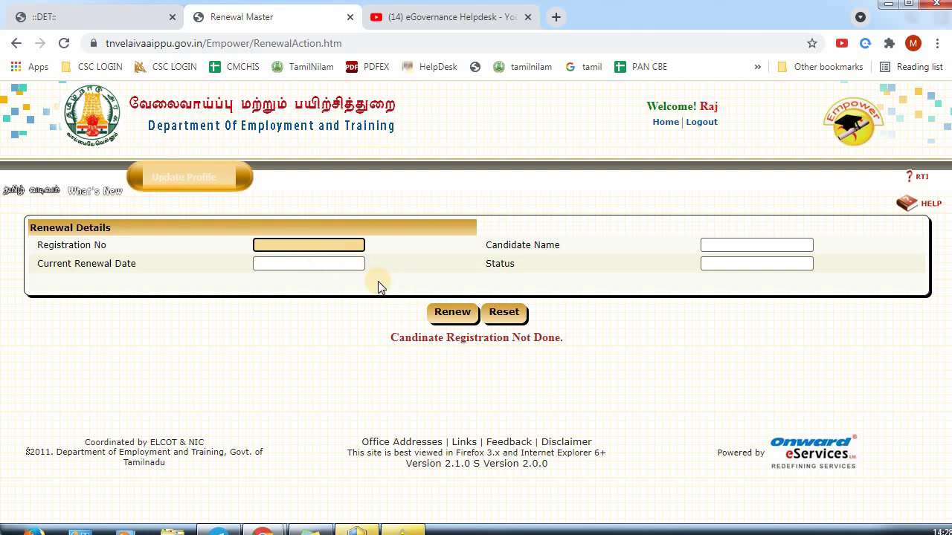
Step: Leave the renewal page, log in with the registered candidate's account, and dismiss the offer to save the password
click(664, 122)
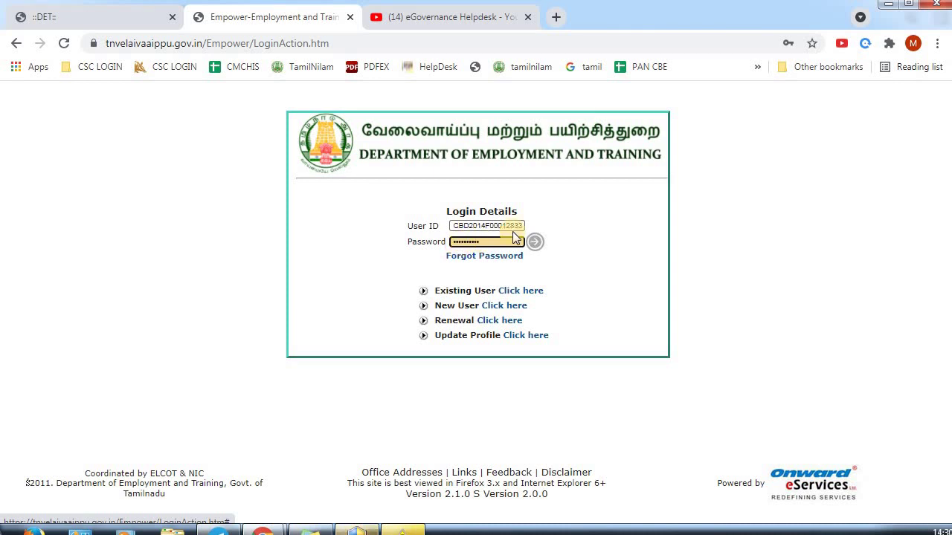
click(536, 243)
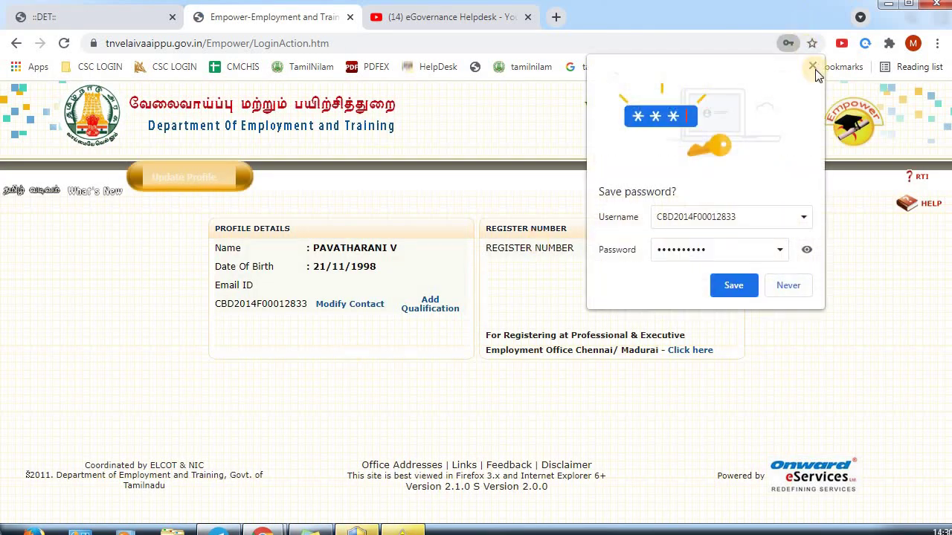
click(813, 65)
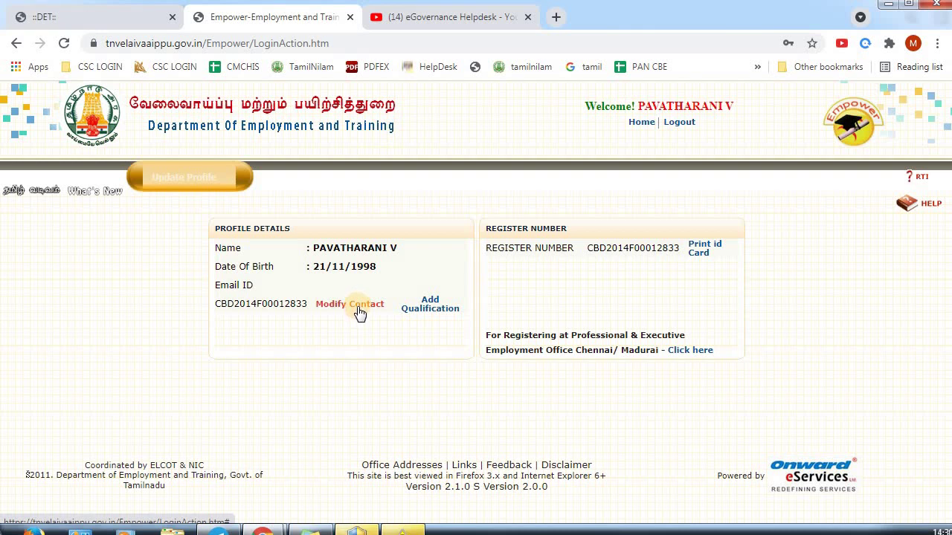
Step: Open the candidate's Add Qualification form and choose Degree as the qualification
click(425, 307)
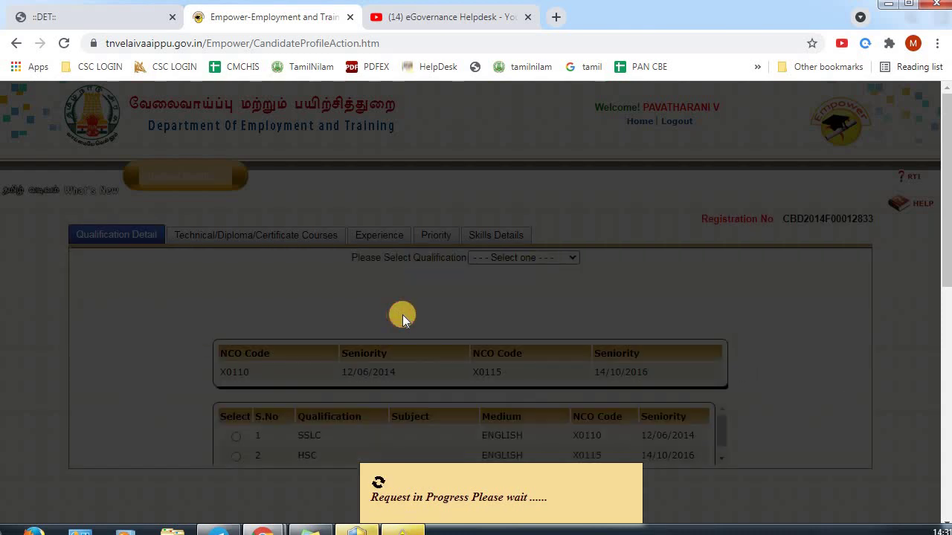
scroll(402, 320, down, 1)
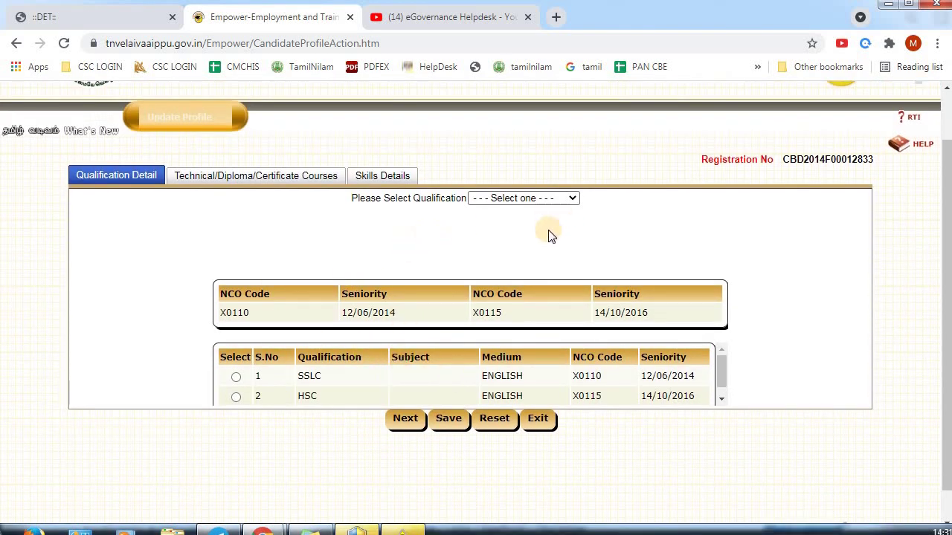
click(543, 197)
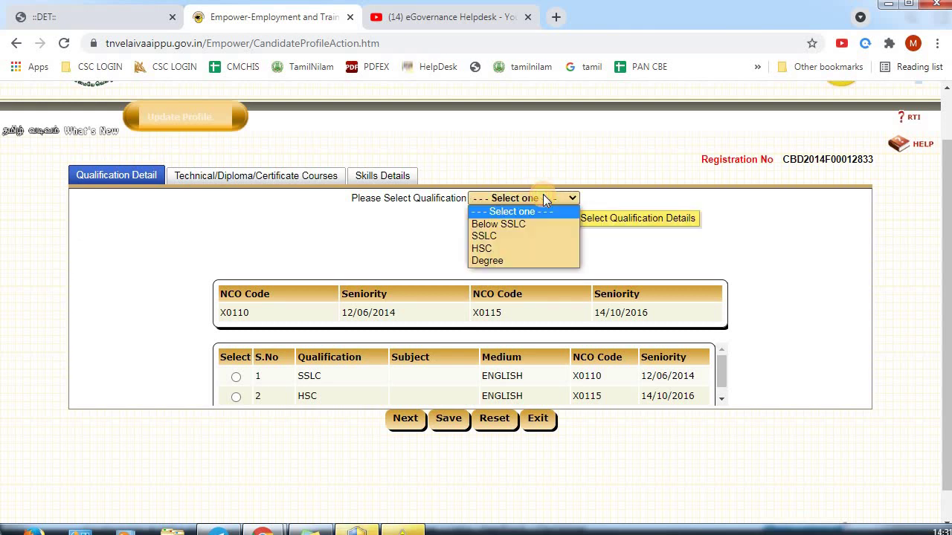
click(519, 261)
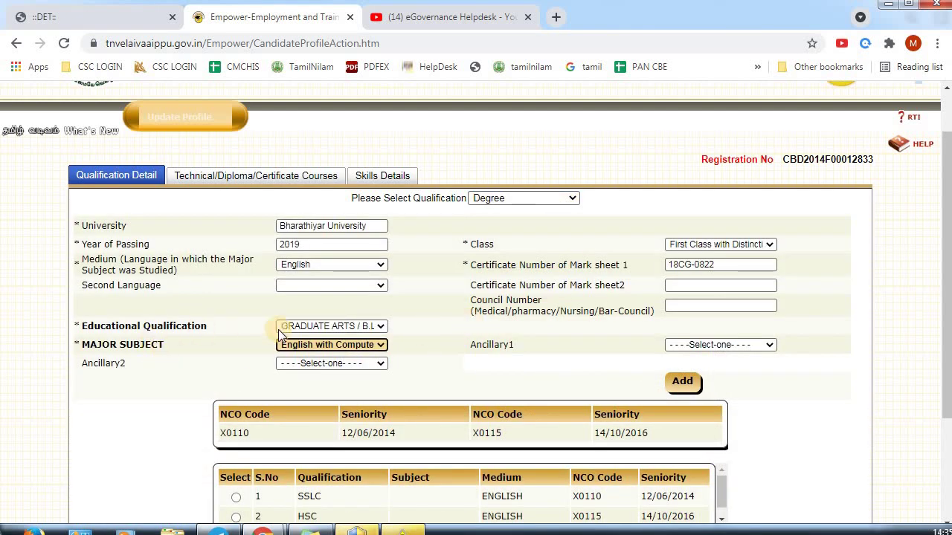
Step: Add the GRADUATE ARTS / B.Litt degree in English with Computer Application and check its entry in the qualification list
click(324, 320)
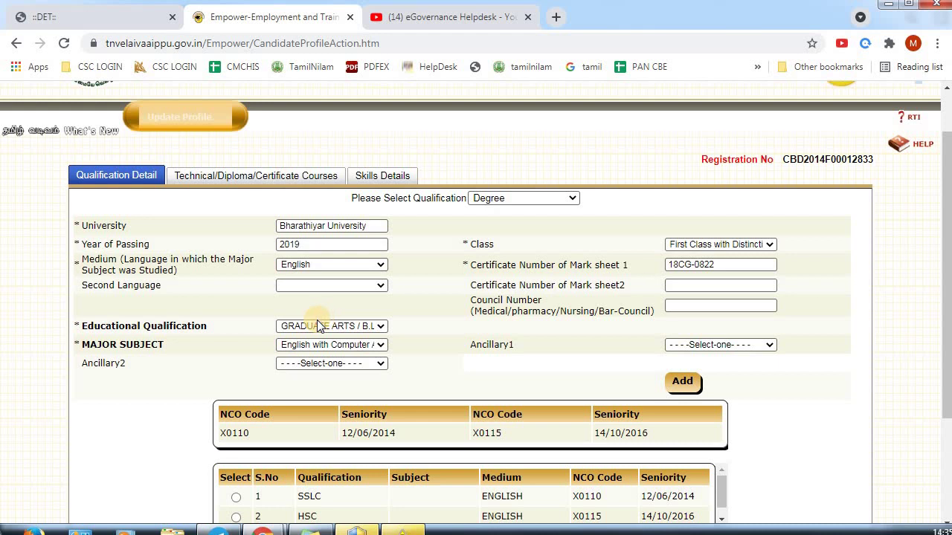
click(318, 326)
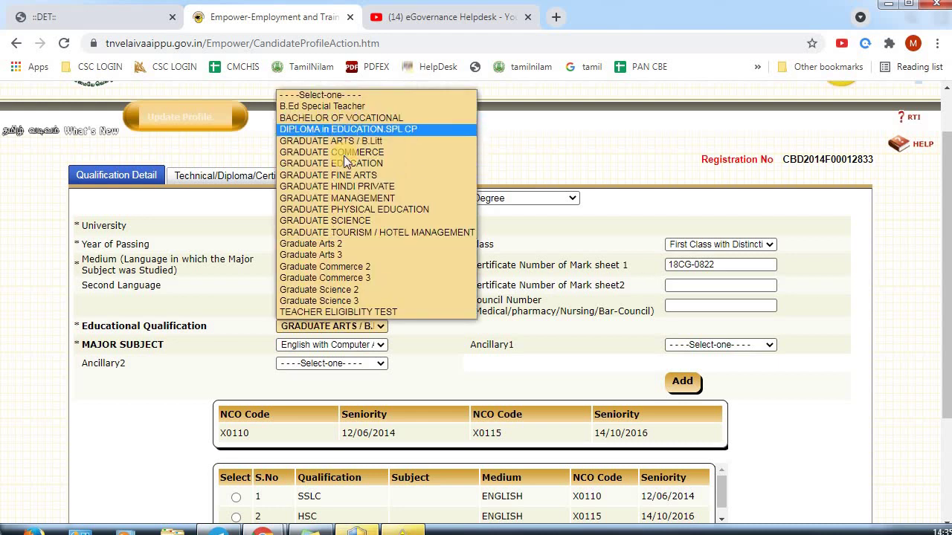
click(428, 363)
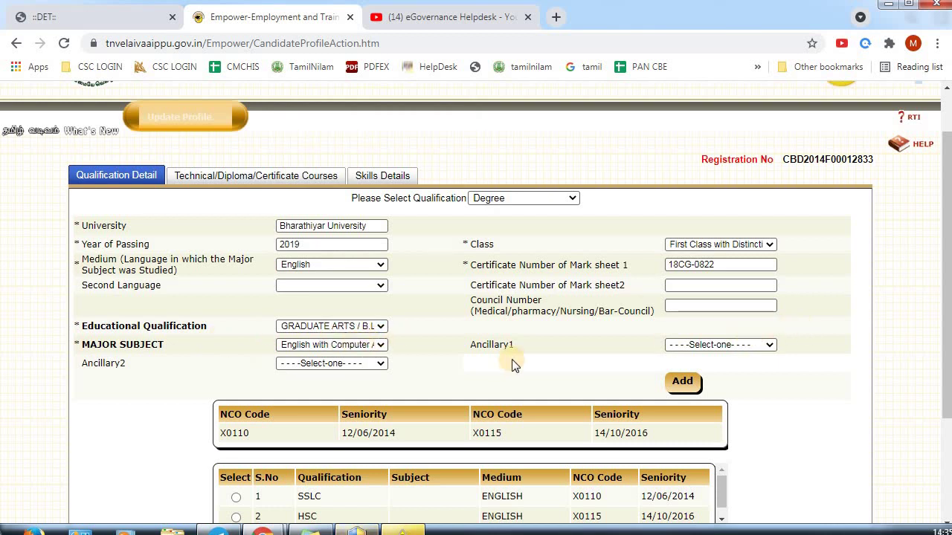
click(684, 383)
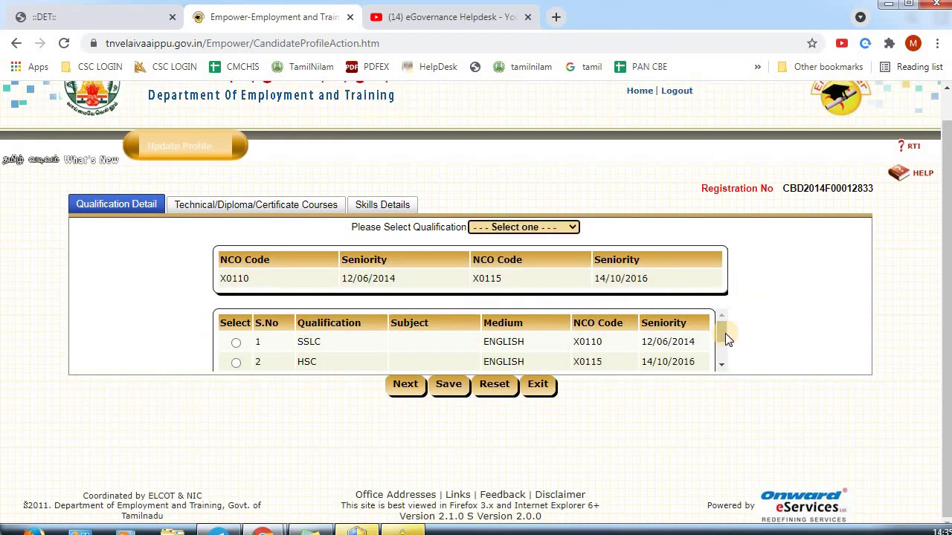
drag(725, 333, 724, 347)
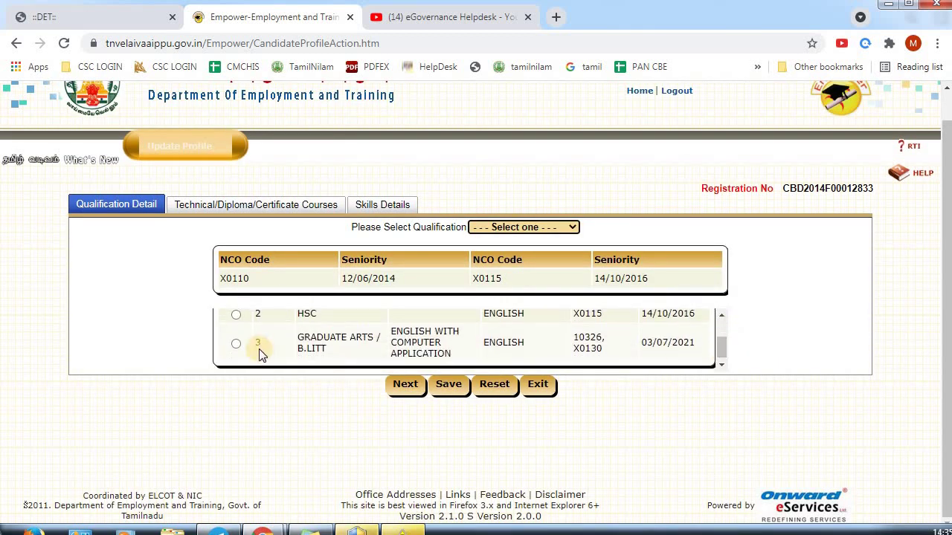
Step: Save the qualification details and review the profile summary through to its qualification section
click(554, 226)
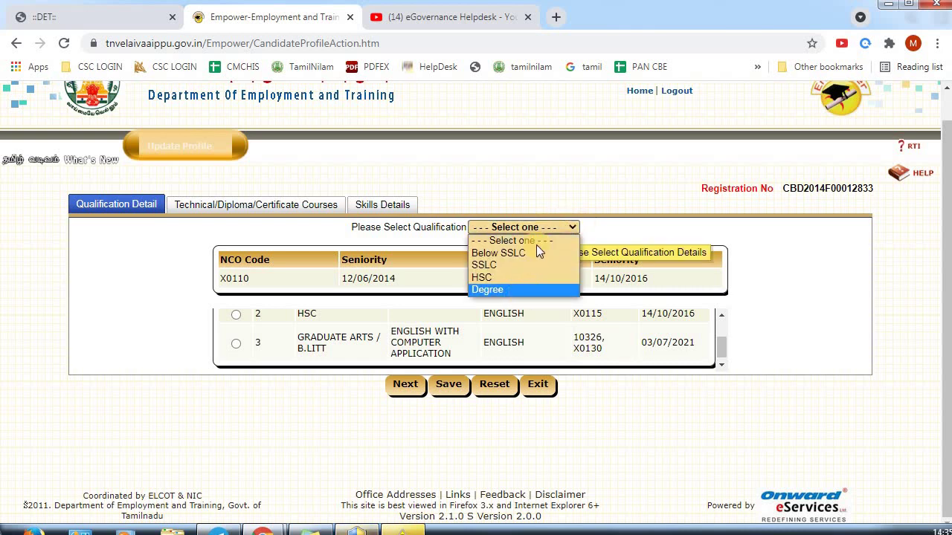
click(645, 222)
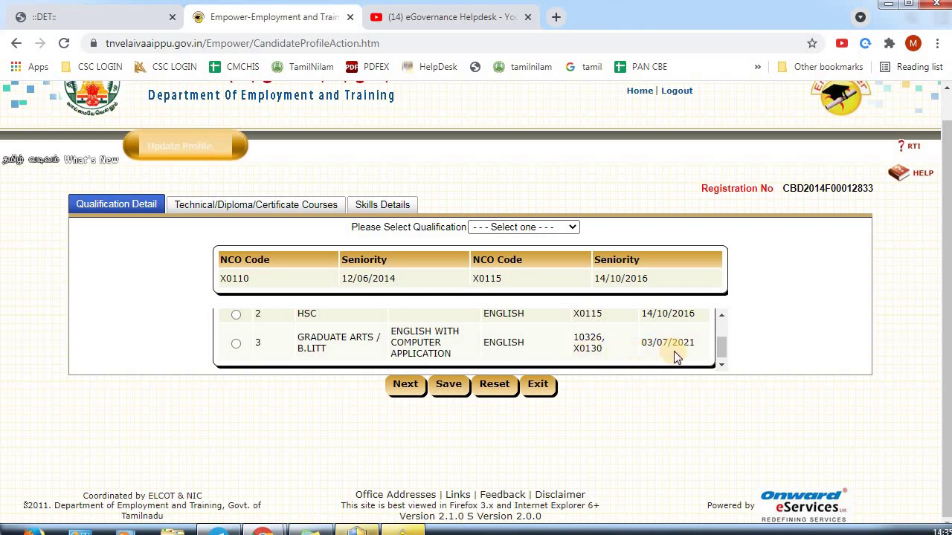
click(452, 382)
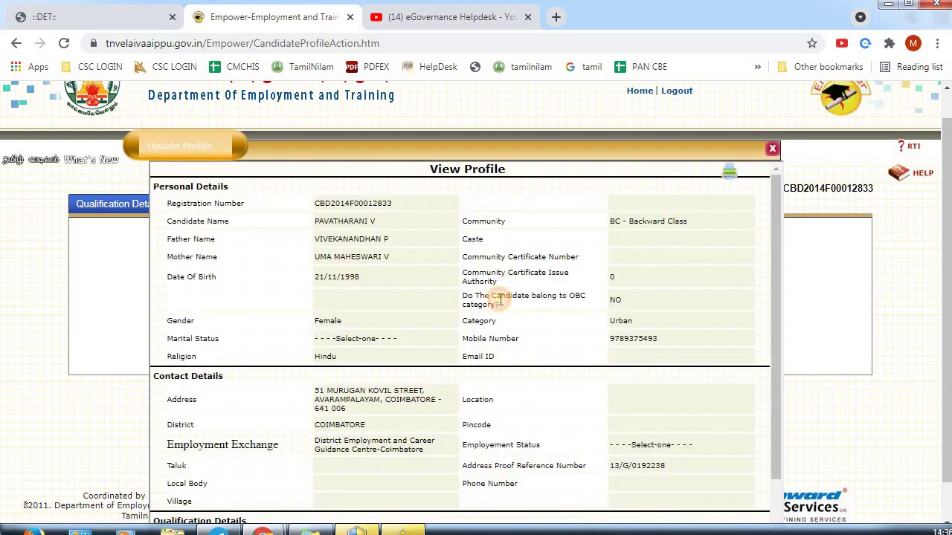
drag(500, 296, 510, 313)
scroll(511, 314, down, 3)
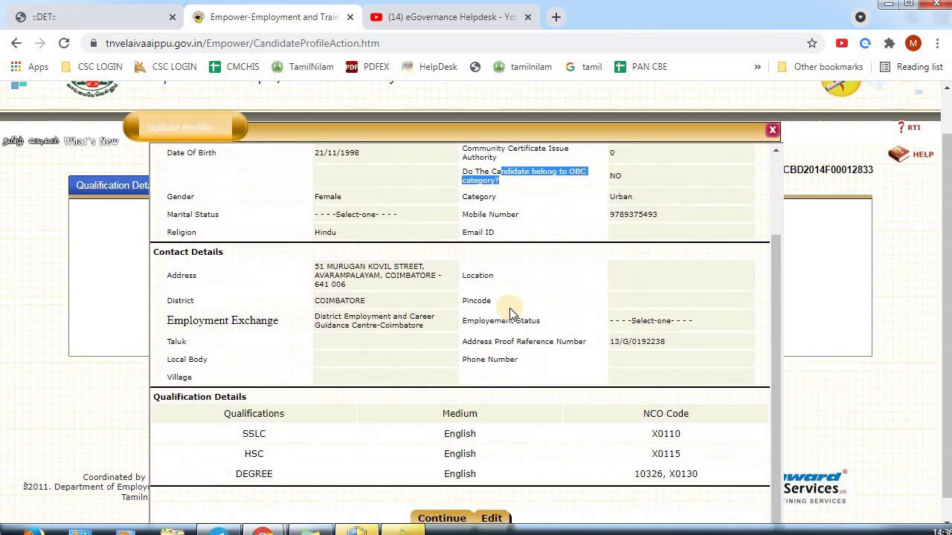